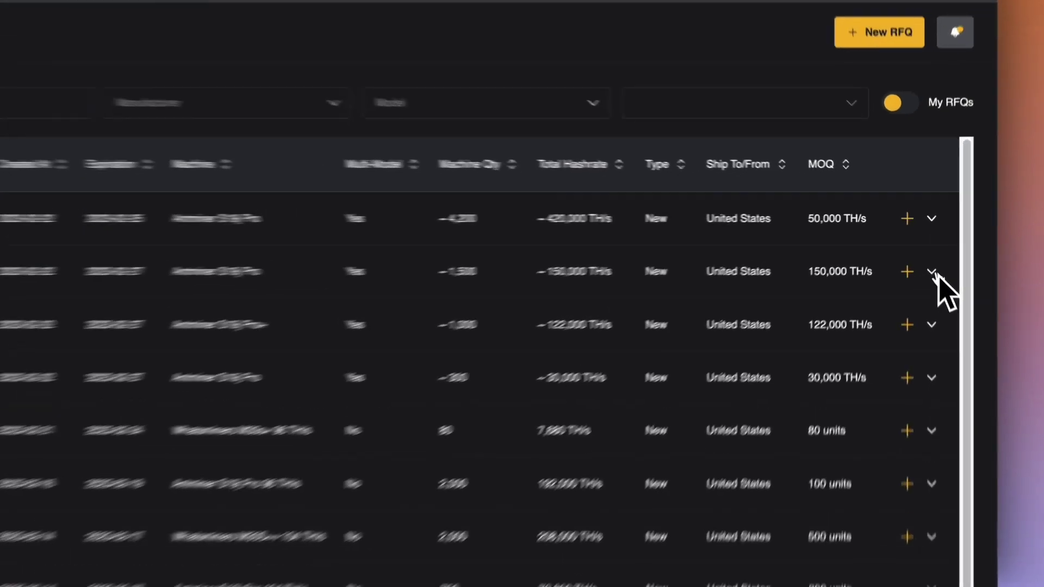
# - Expand the buy RFQ for about 1,500 Antminer S19j Pro machines and examine the details of its existing ask
pyautogui.click(927, 247)
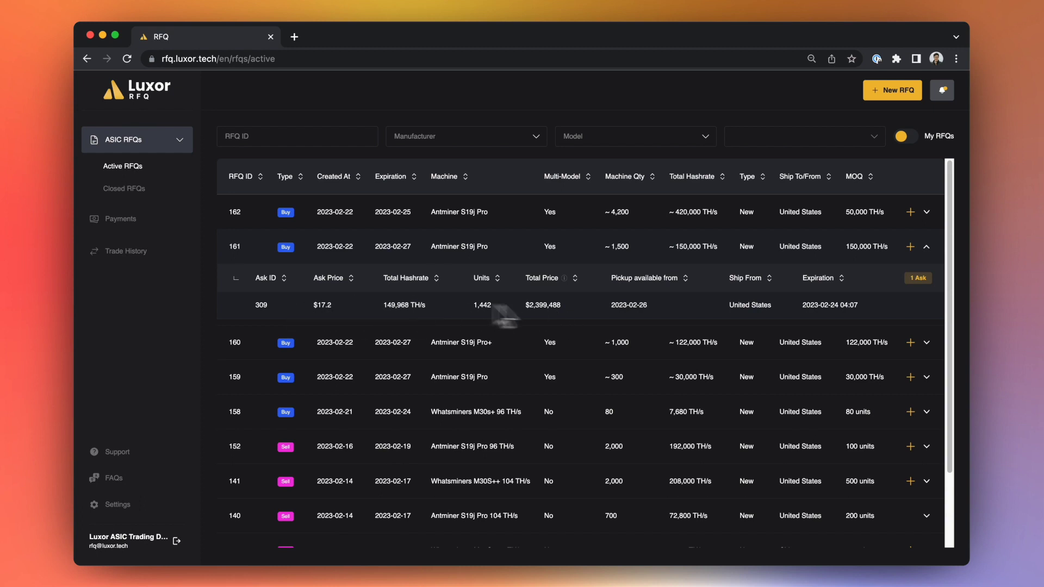
pyautogui.moveTo(314, 306); pyautogui.dragTo(855, 320)
pyautogui.click(467, 309)
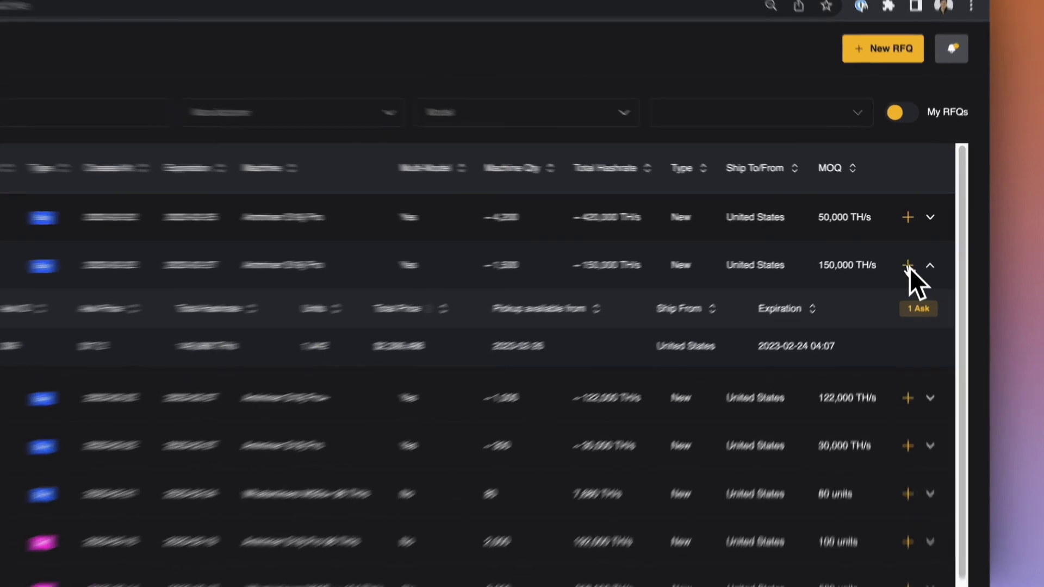
# - Start an ask on the 1,500-machine Antminer S19j Pro RFQ with an ASIC price of 15 $/TH and a 24 Hours response deadline
pyautogui.click(907, 266)
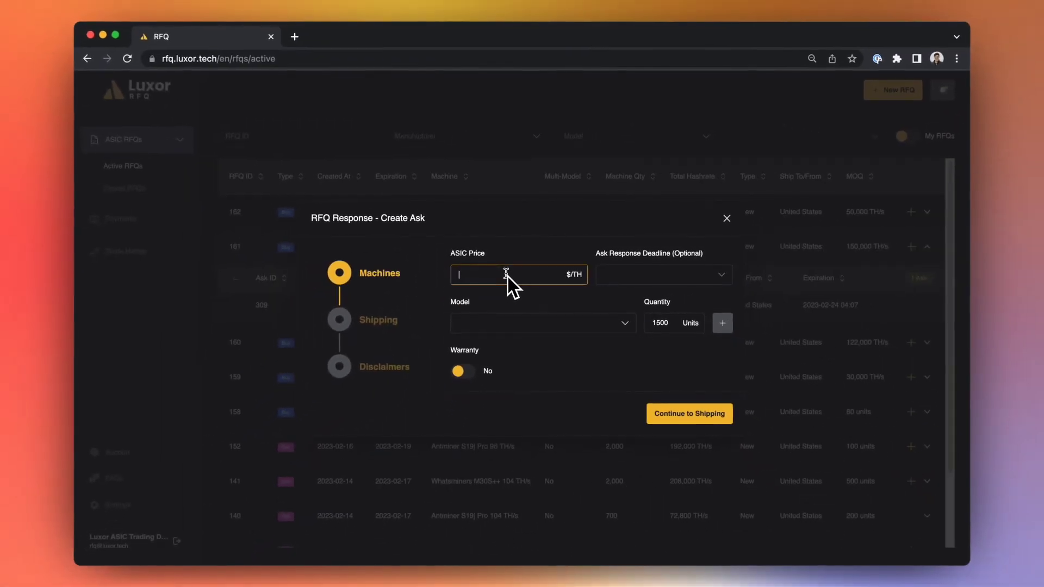
pyautogui.write('15')
pyautogui.click(652, 281)
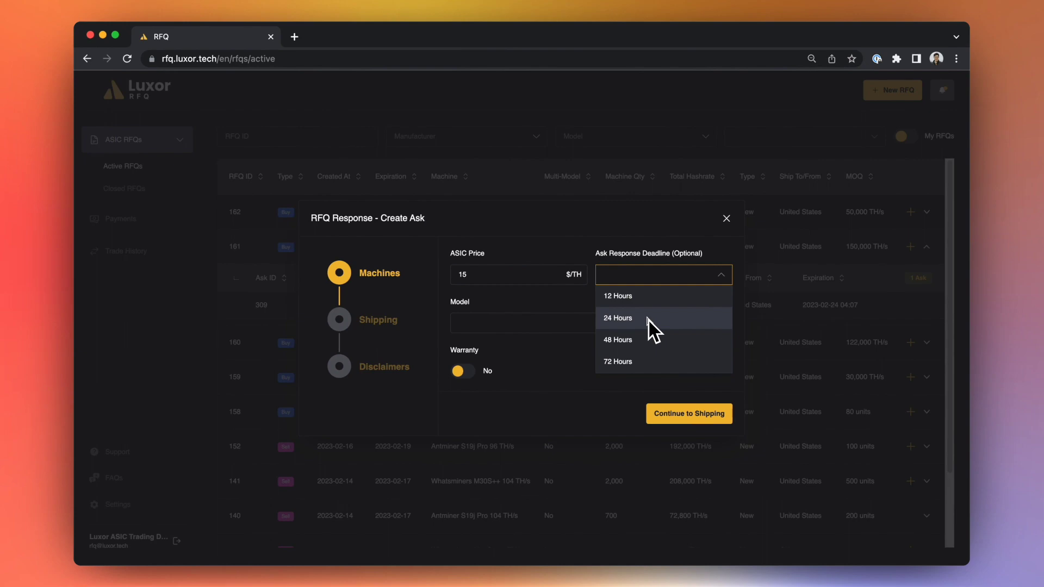
pyautogui.click(648, 321)
# - Choose Antminer S19j Pro 100 TH/s as the model offered in the ask
pyautogui.click(581, 328)
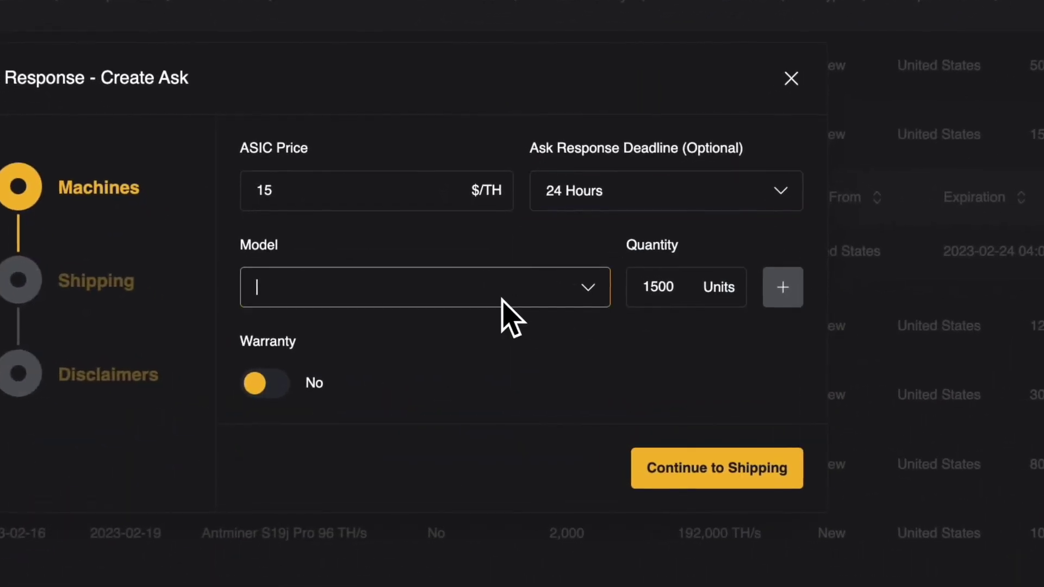
pyautogui.click(585, 290)
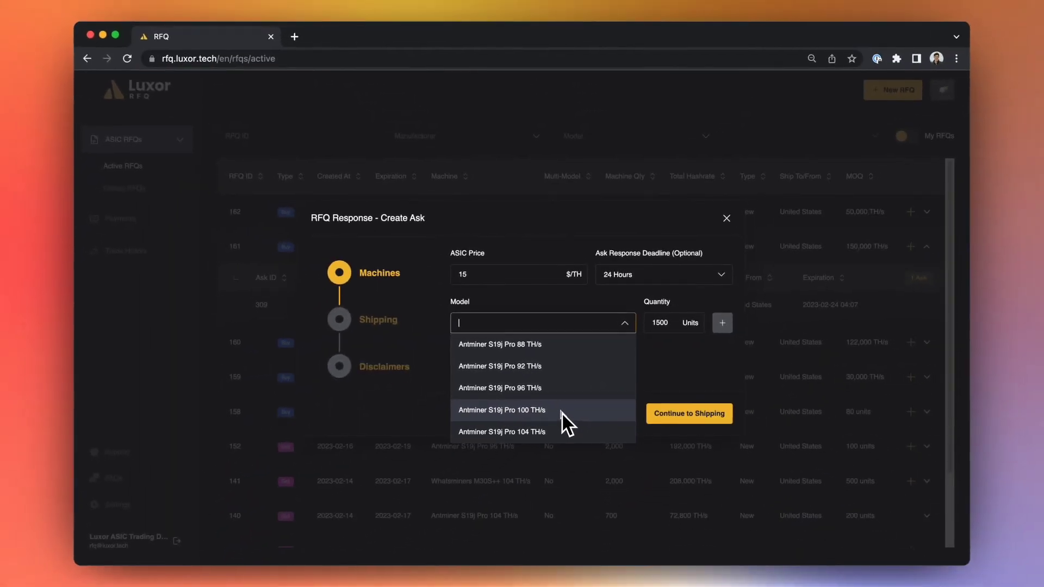
pyautogui.click(561, 412)
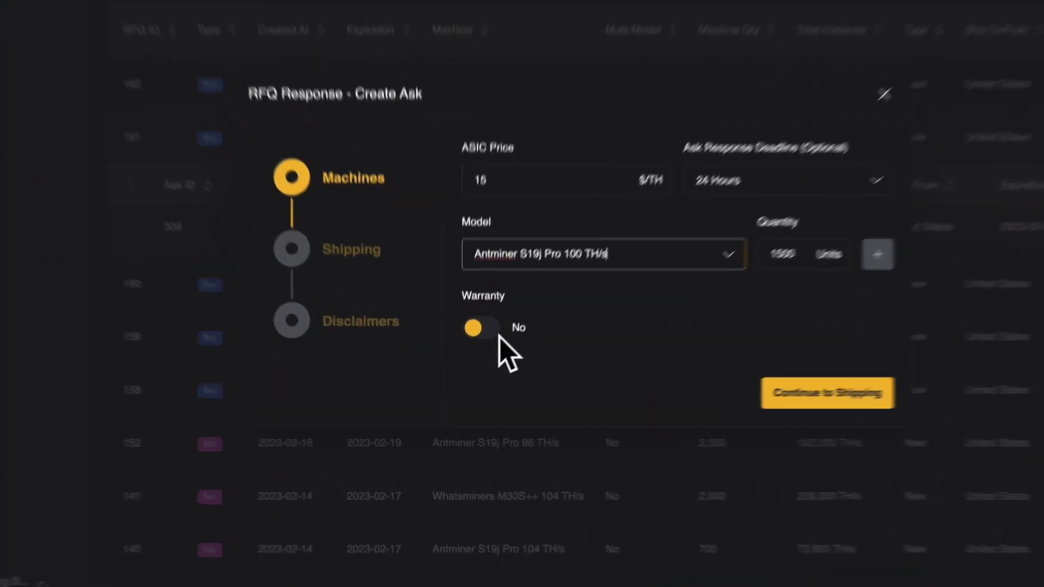
# - Enable the warranty with an expiration date of 08/31/2023 and continue to the ask's shipping details
pyautogui.click(461, 371)
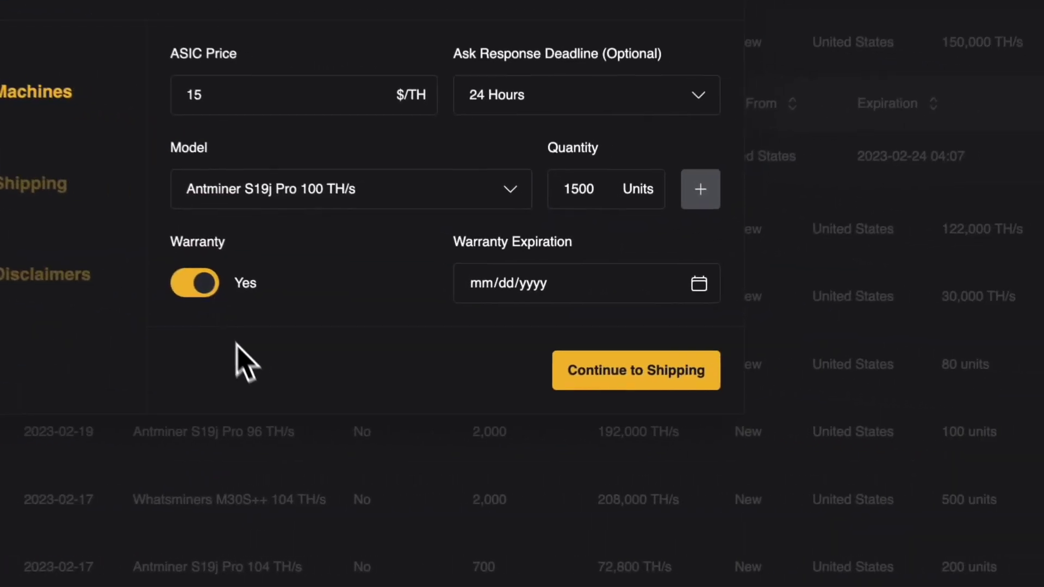
pyautogui.click(661, 373)
pyautogui.click(614, 267)
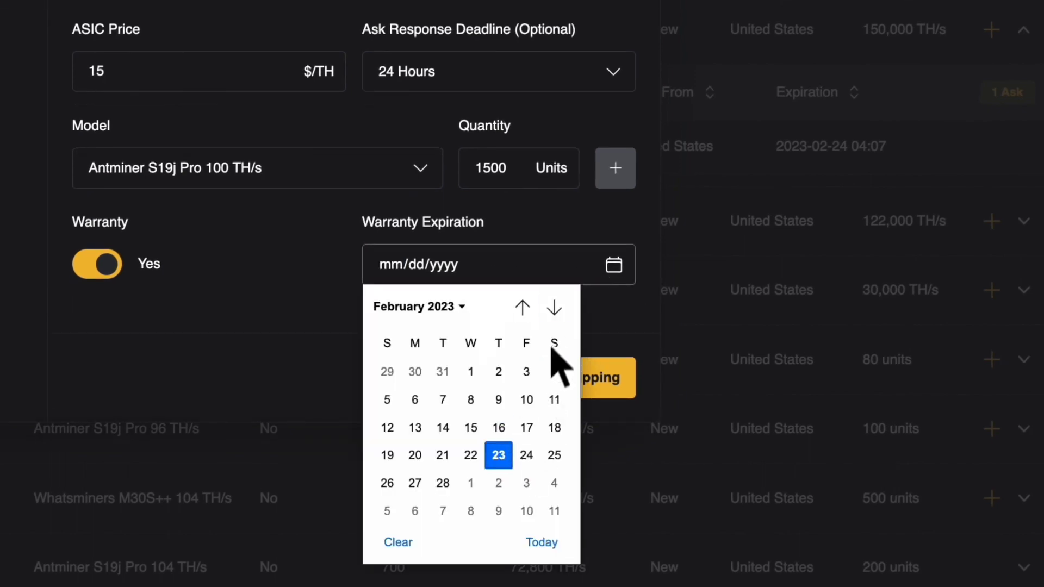
pyautogui.click(553, 307)
pyautogui.click(554, 307)
pyautogui.click(554, 307)
pyautogui.click(554, 307)
pyautogui.click(554, 307)
pyautogui.click(554, 307)
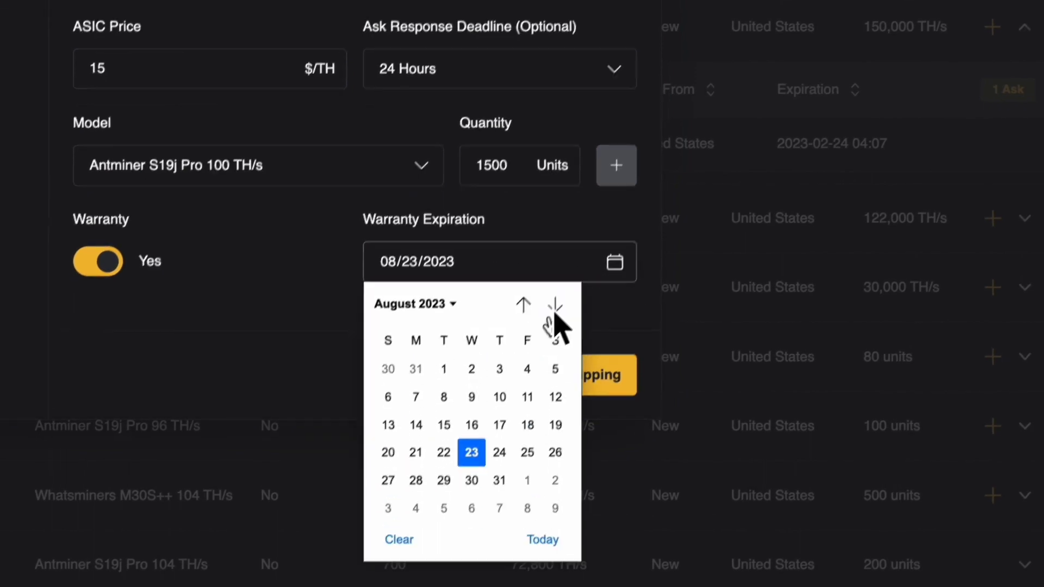
pyautogui.click(551, 383)
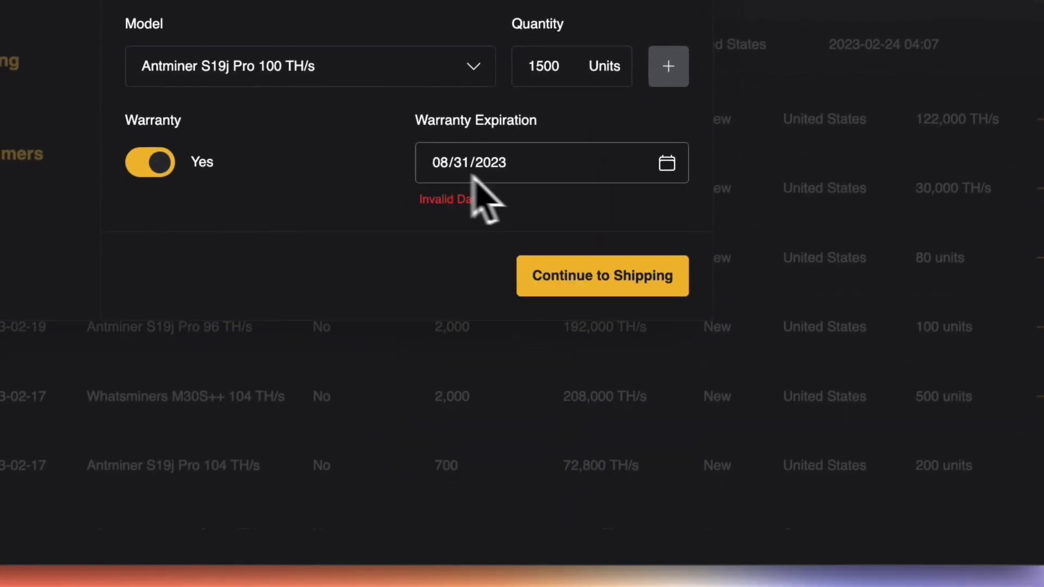
pyautogui.click(565, 270)
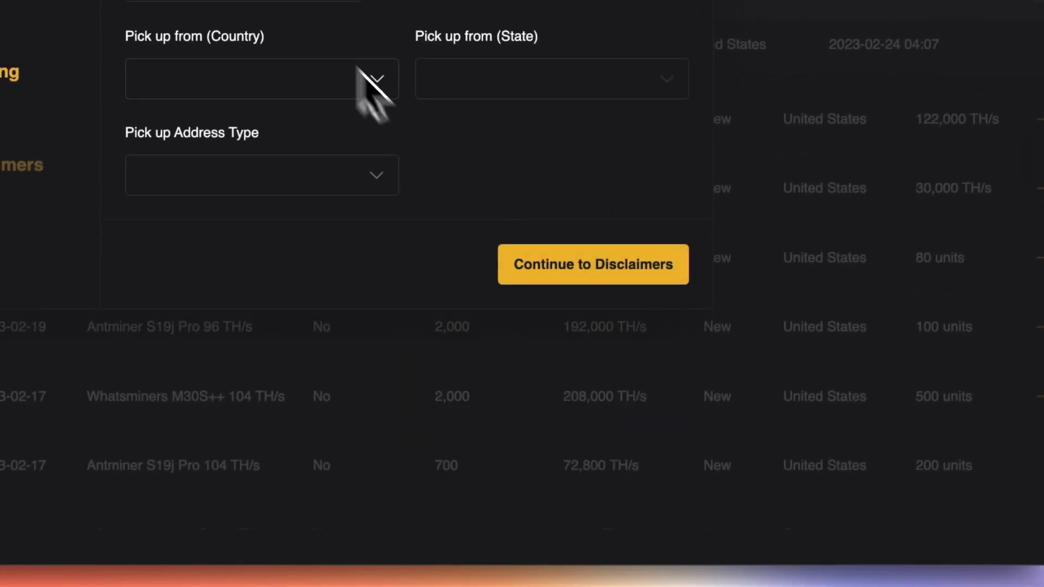
# - Set the pickup date to 02/24/2023 and mark both liftgate and delivery appointment as required
pyautogui.click(487, 229)
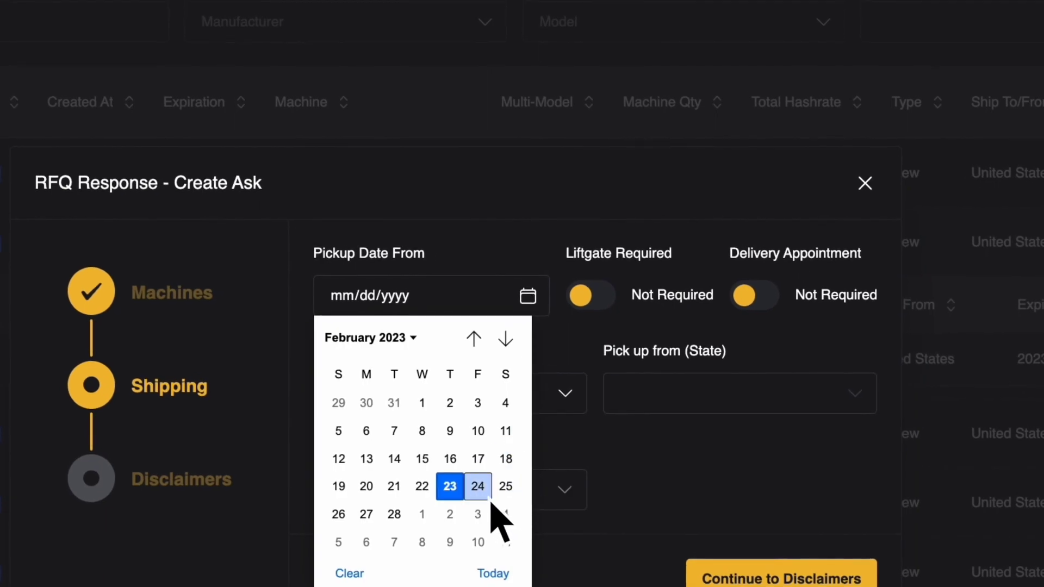
pyautogui.click(483, 494)
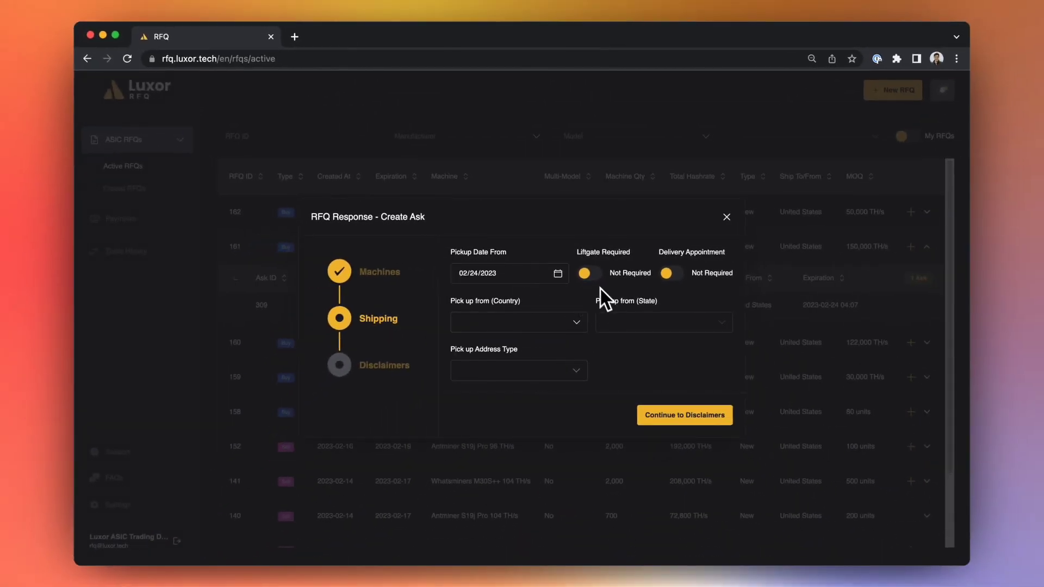
pyautogui.click(592, 277)
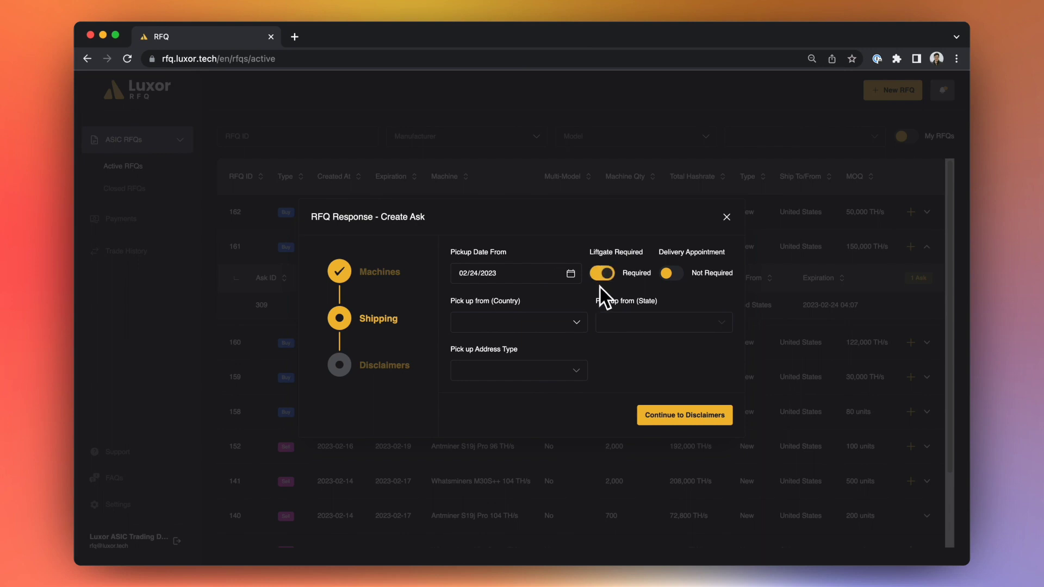
pyautogui.click(671, 277)
# - Set the pickup location to United States as the country and Texas as the state
pyautogui.click(568, 327)
pyautogui.write('united')
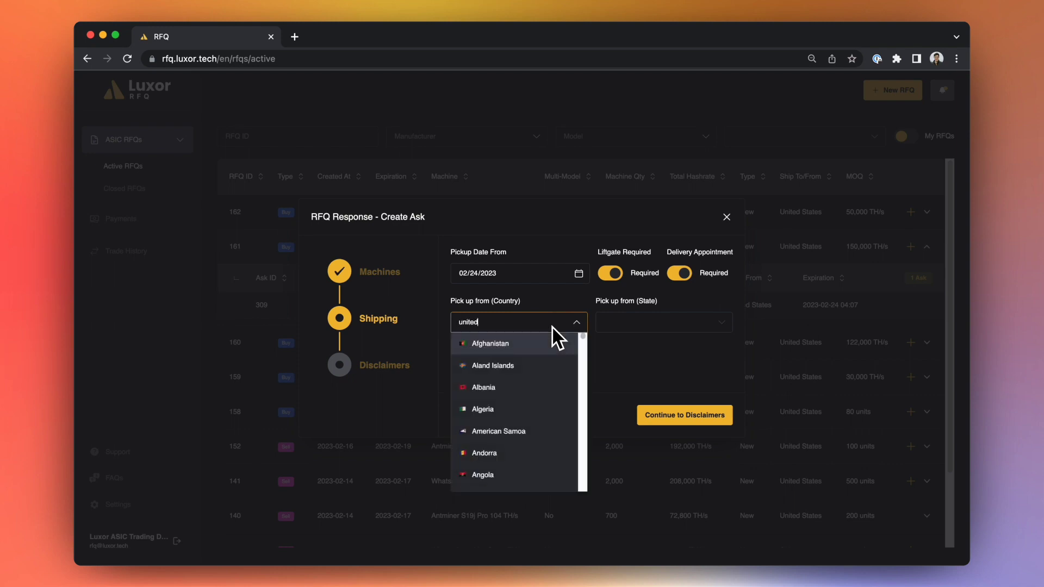
pyautogui.press('Down')
pyautogui.press('Down')
pyautogui.press('Return')
pyautogui.press('Tab')
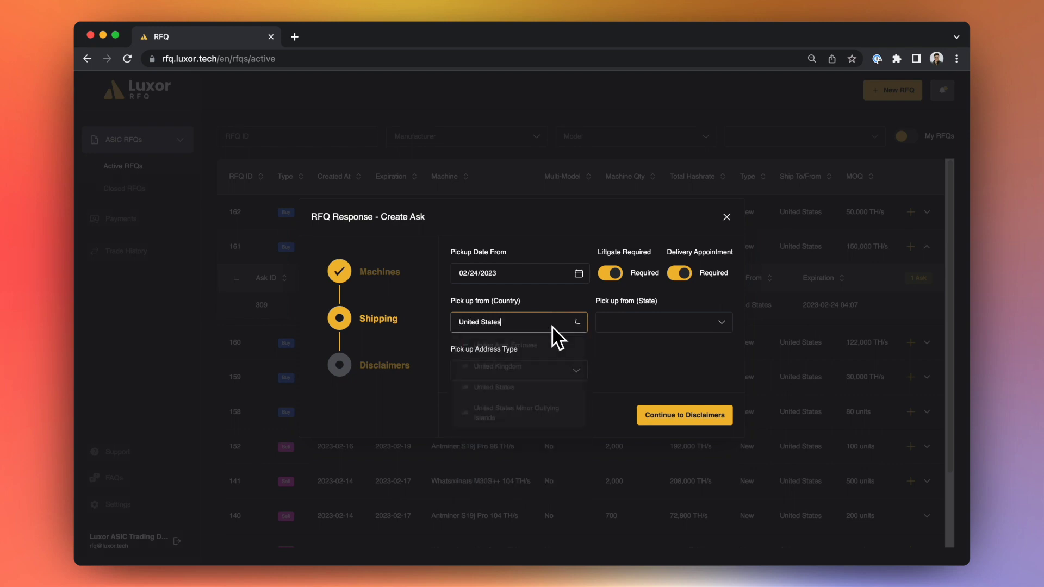
pyautogui.write('tex')
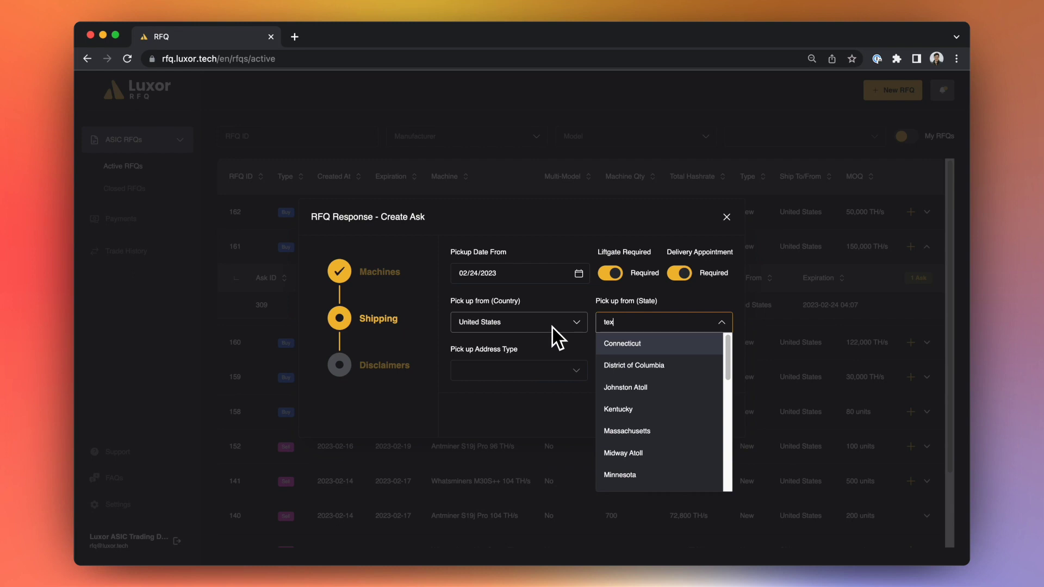
pyautogui.press('Return')
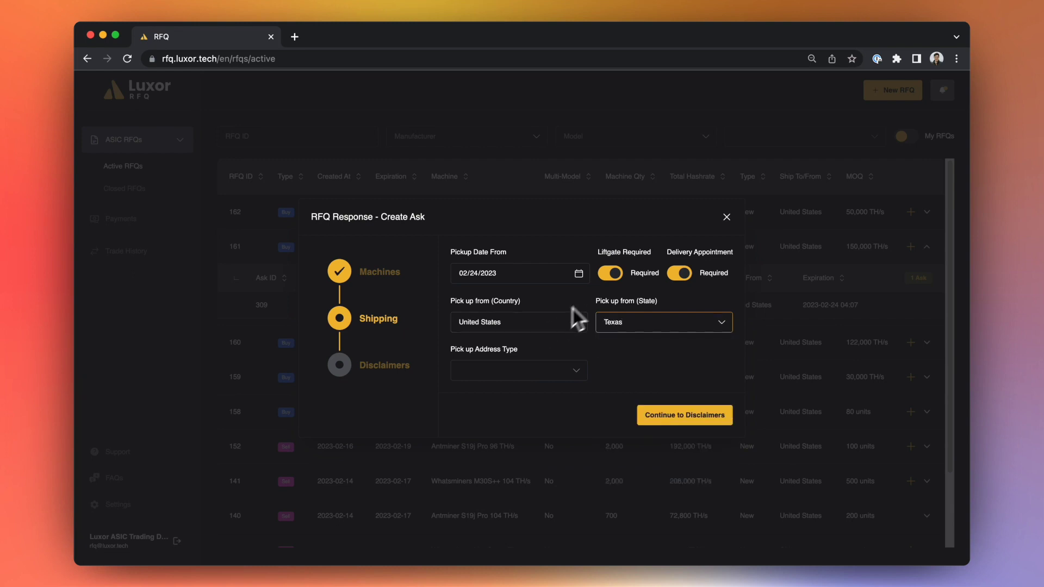
# - Set the pickup address type to Commercial and continue to the ask's disclaimers
pyautogui.click(565, 374)
pyautogui.click(551, 396)
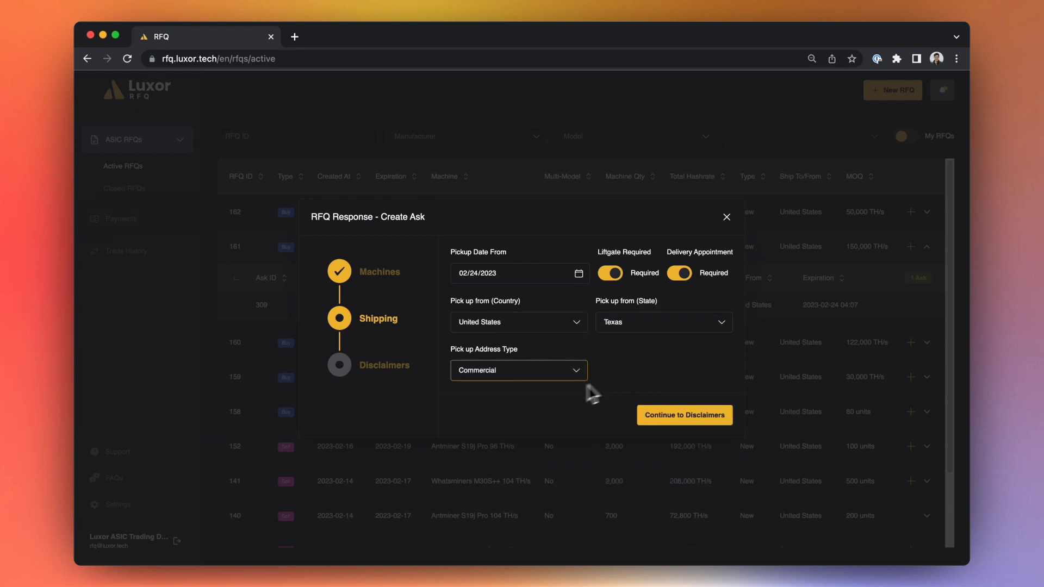
pyautogui.click(659, 418)
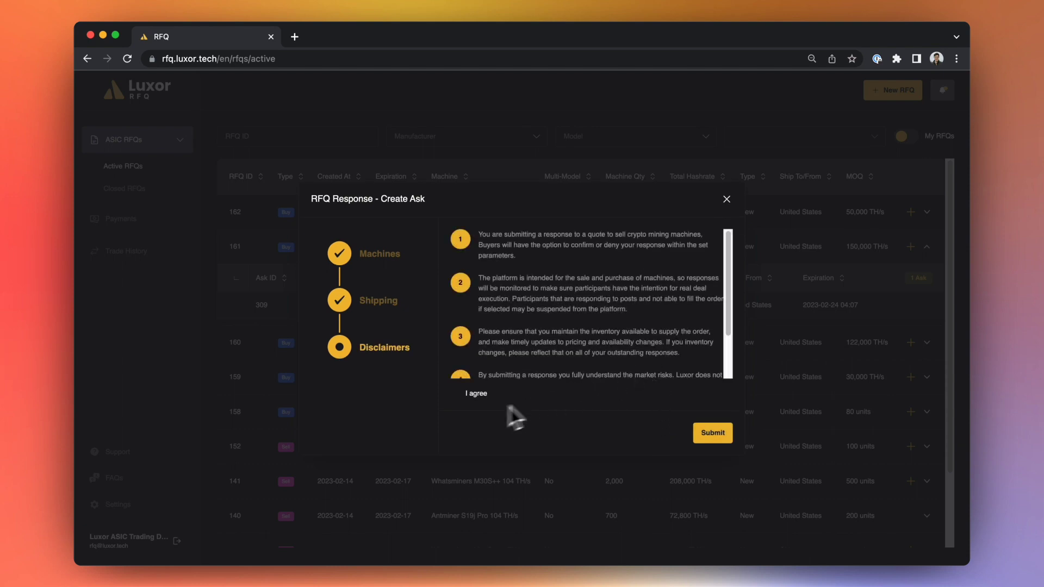
# - Agree to the disclaimers after reviewing them and submit the ask
pyautogui.click(455, 394)
pyautogui.scroll(-2, 522, 278)
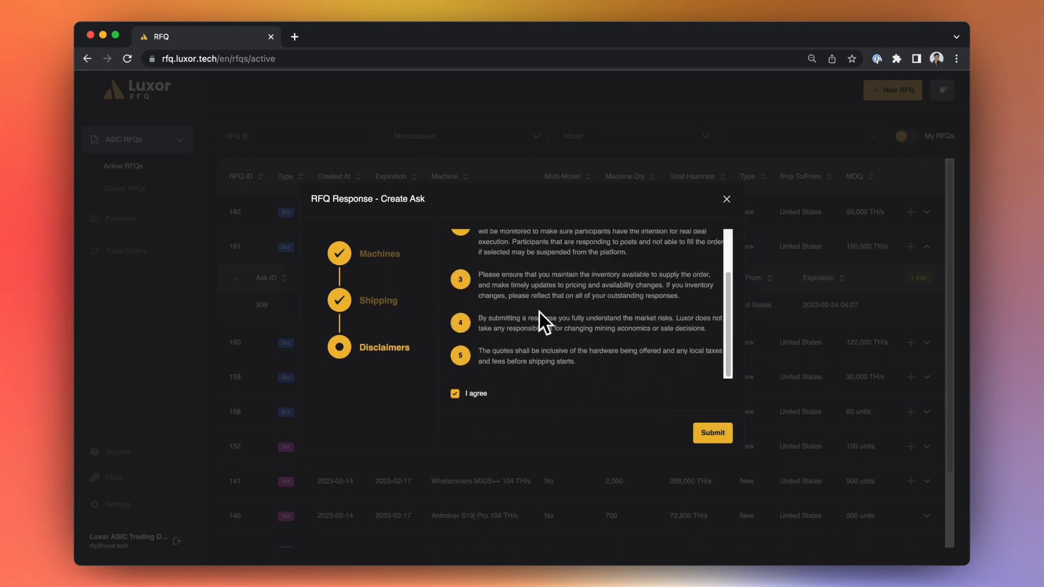
pyautogui.scroll(2, 560, 338)
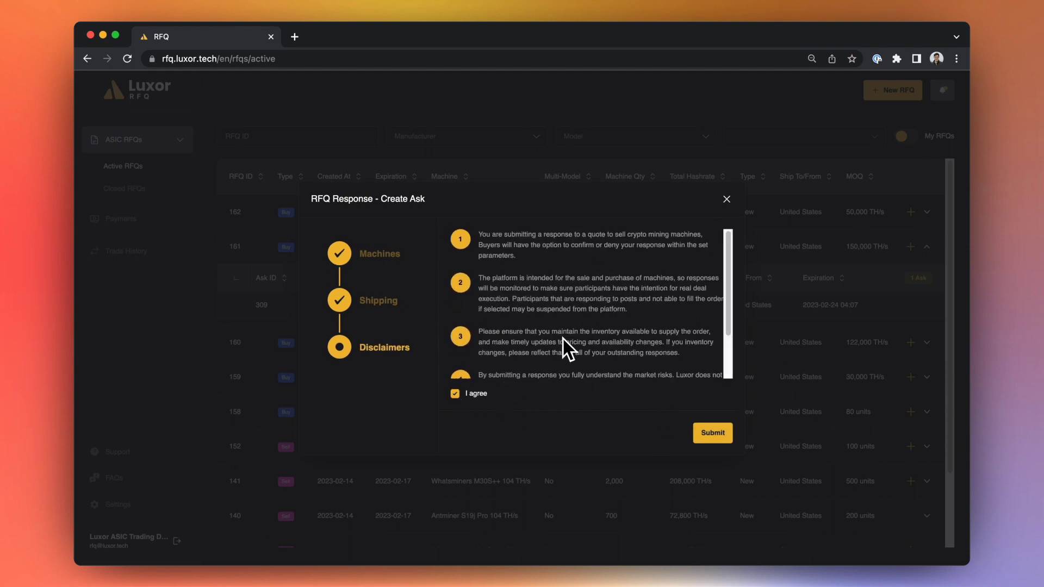
pyautogui.scroll(-2, 562, 338)
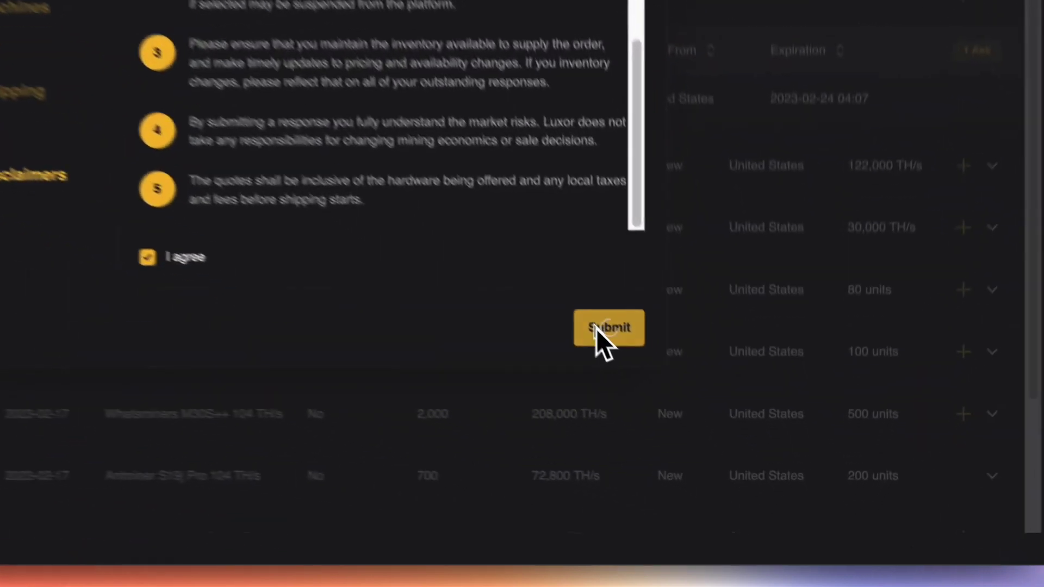
pyautogui.click(705, 433)
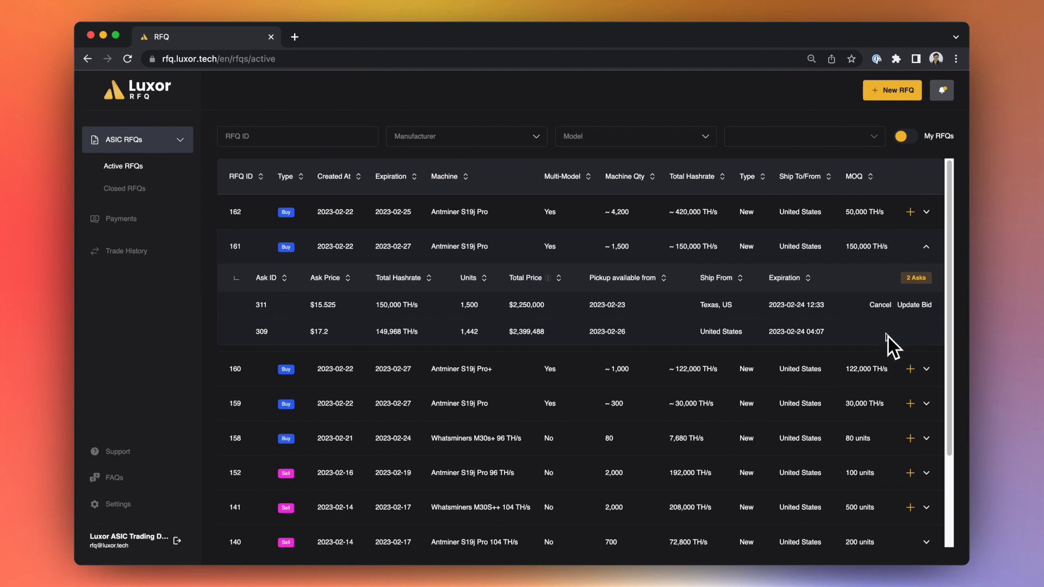
# - Expand the sell RFQ for 2,000 Antminer S19j Pro 96 TH/s machines and start a bid on it
pyautogui.scroll(-3, 879, 339)
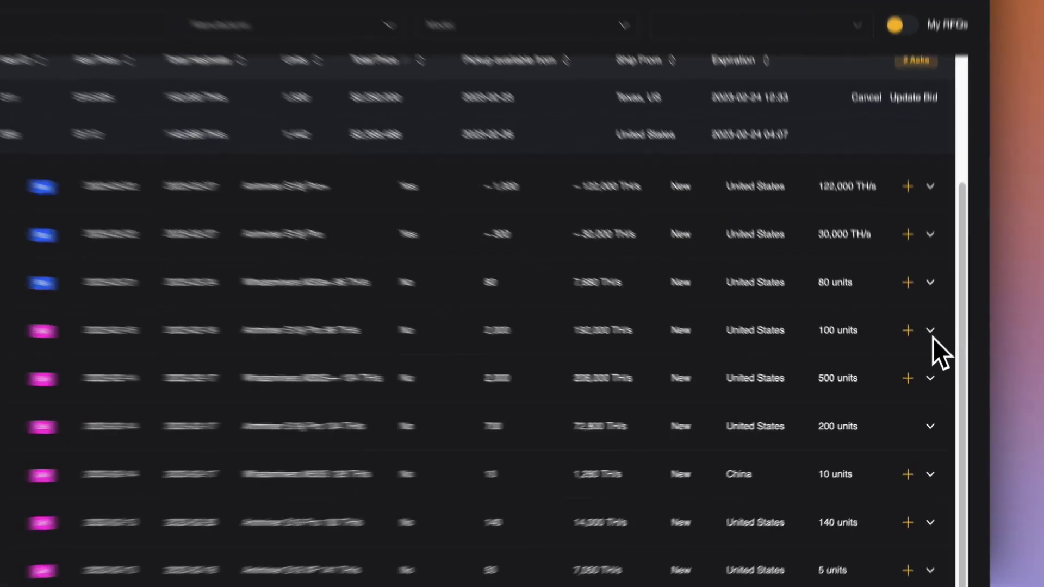
pyautogui.click(926, 356)
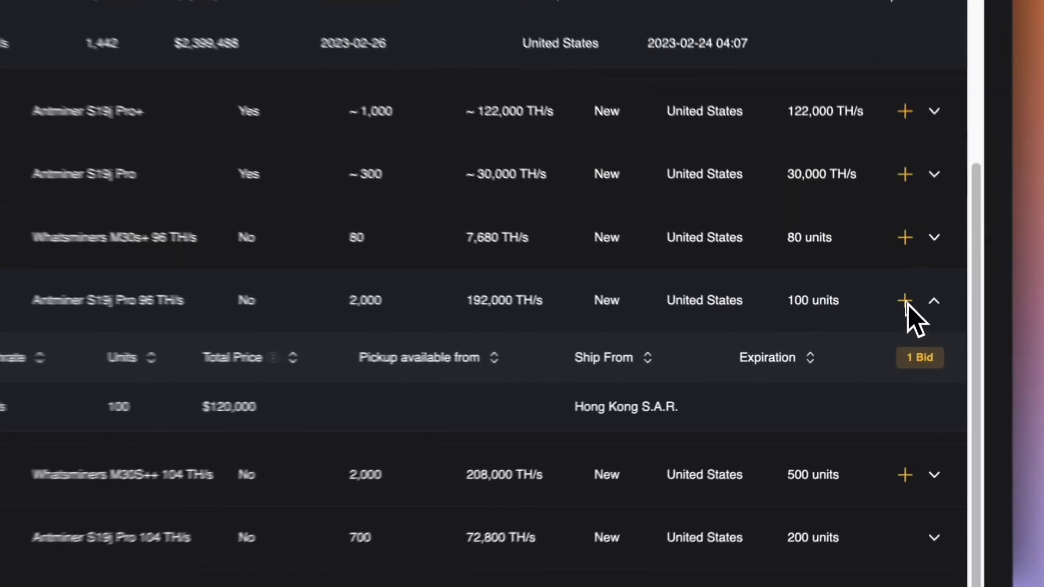
pyautogui.click(910, 333)
# - Set the bid to 14 $/TH for 100 units with a 48 Hours response deadline and continue to shipping
pyautogui.click(492, 292)
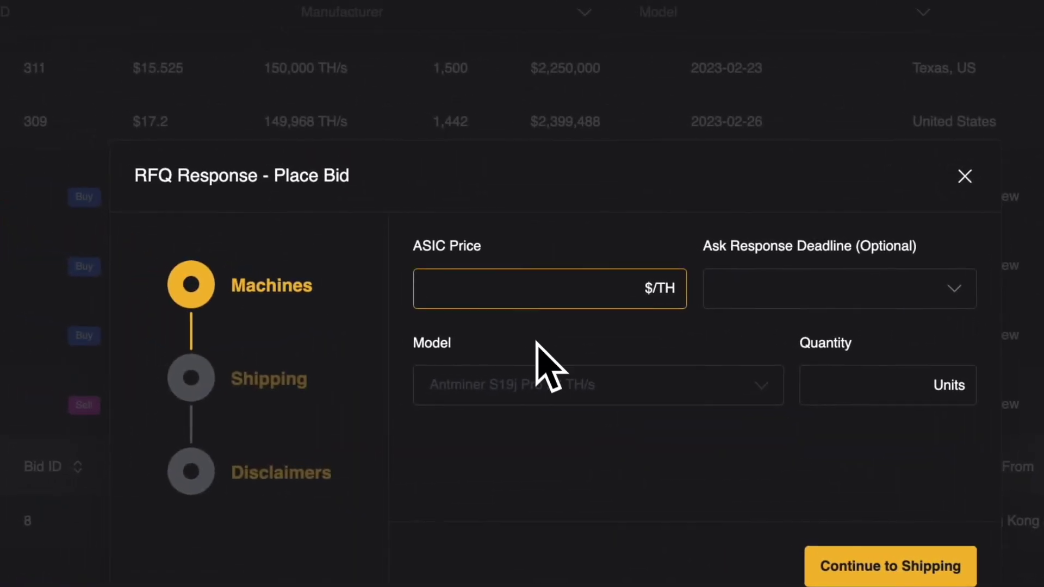
pyautogui.write('14')
pyautogui.click(679, 294)
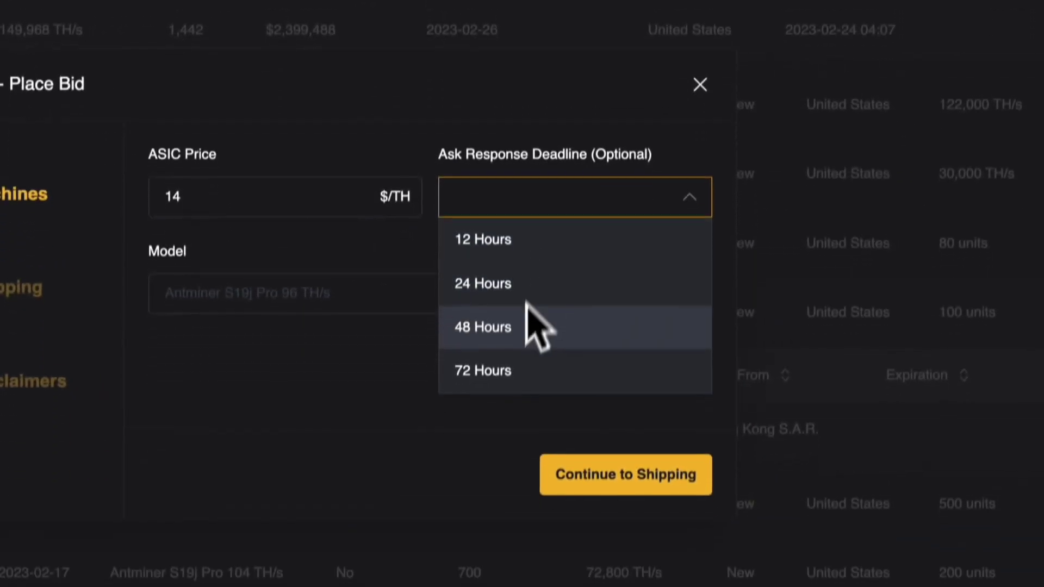
pyautogui.click(519, 427)
pyautogui.click(587, 286)
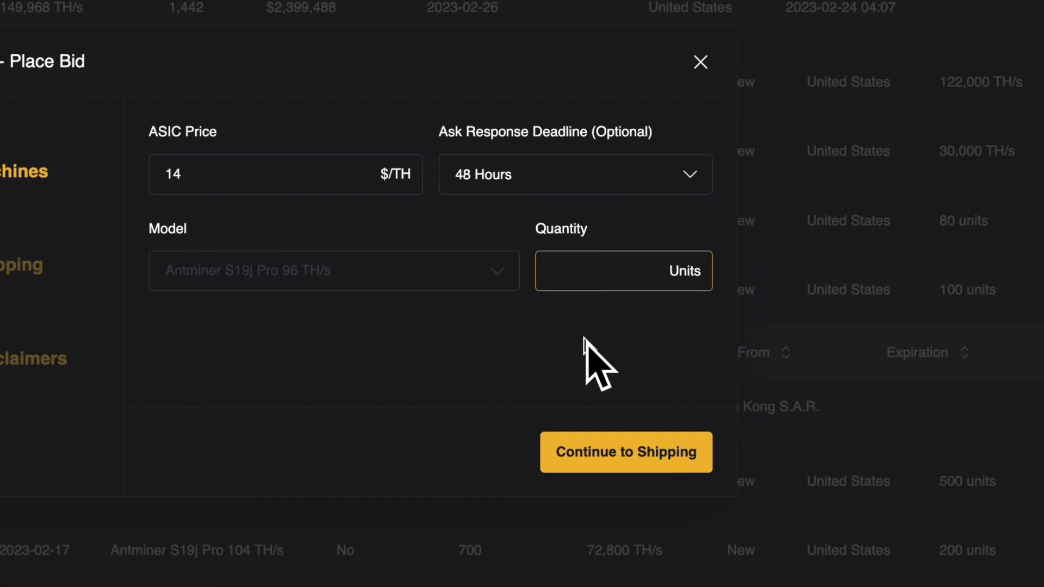
pyautogui.write('100')
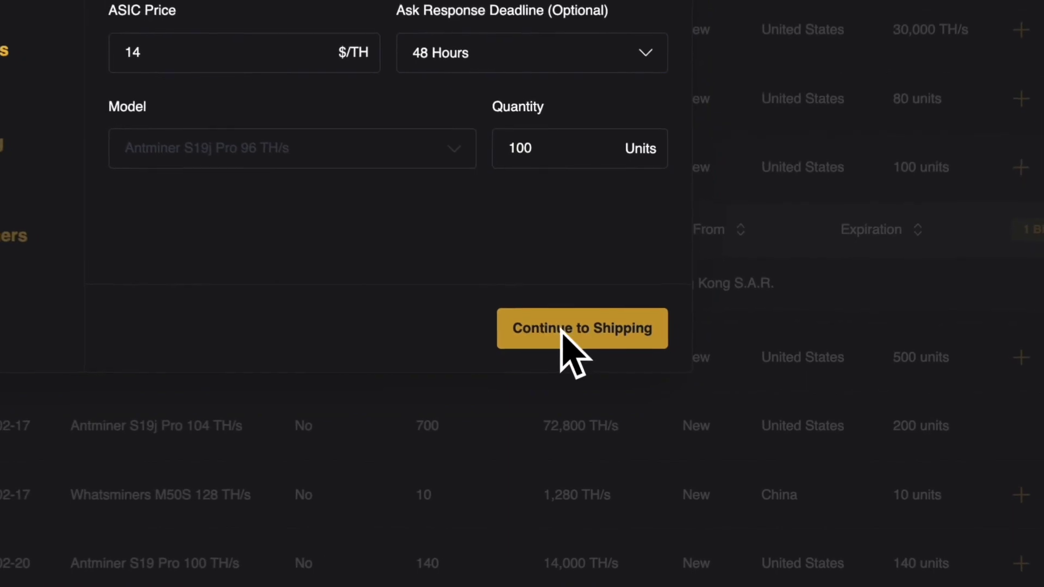
pyautogui.click(542, 326)
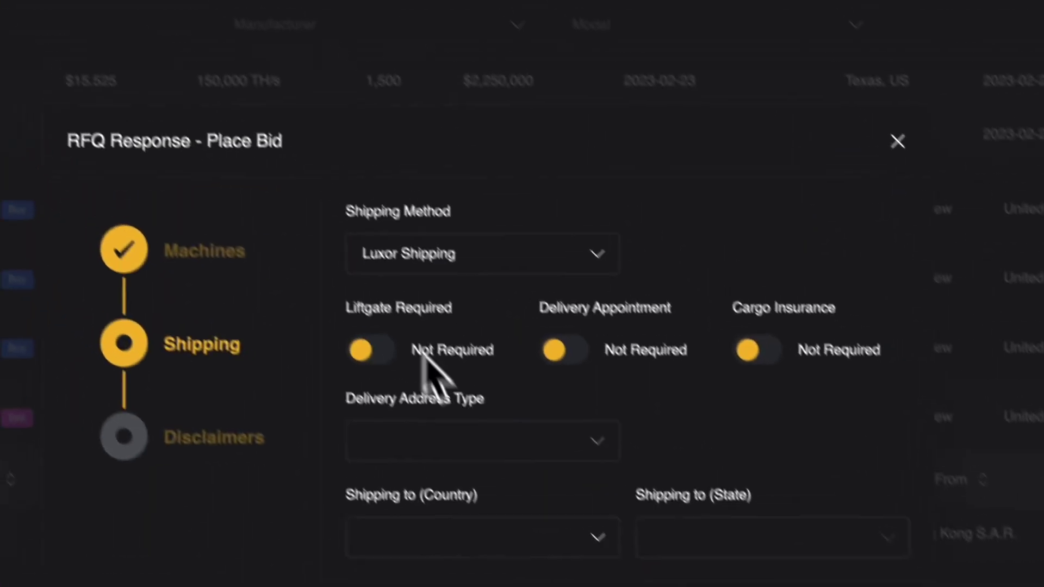
# - Set the bid's shipping method to Luxor Shipping and the delivery address type to Commercial
pyautogui.click(252, 12)
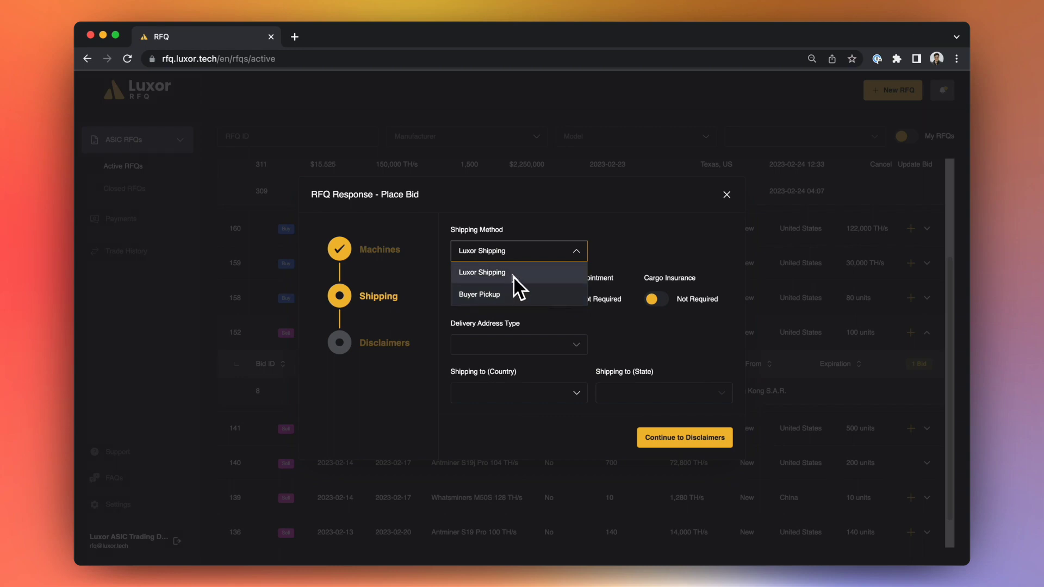
pyautogui.click(513, 275)
pyautogui.click(565, 344)
pyautogui.click(540, 365)
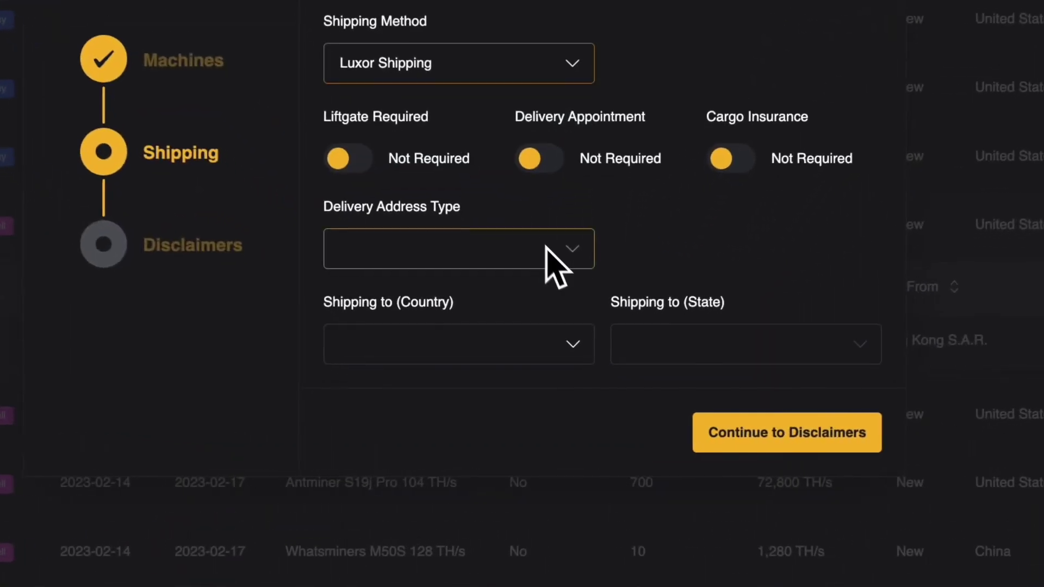
# - Set the bid's shipping destination to Washington, United States, and continue to the disclaimers
pyautogui.click(559, 341)
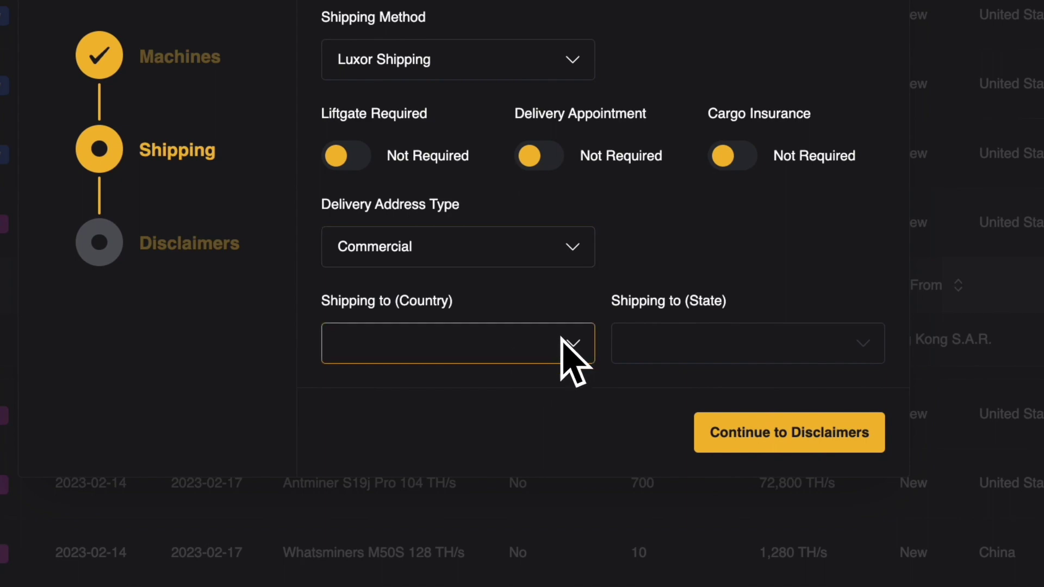
pyautogui.write('united')
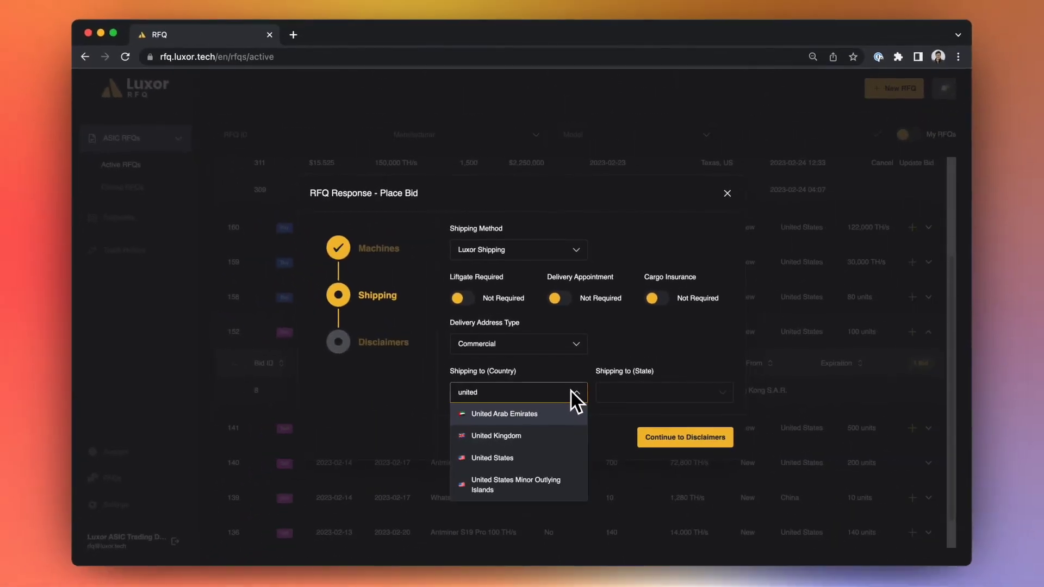
pyautogui.press('Down')
pyautogui.press('Down')
pyautogui.press('Tab')
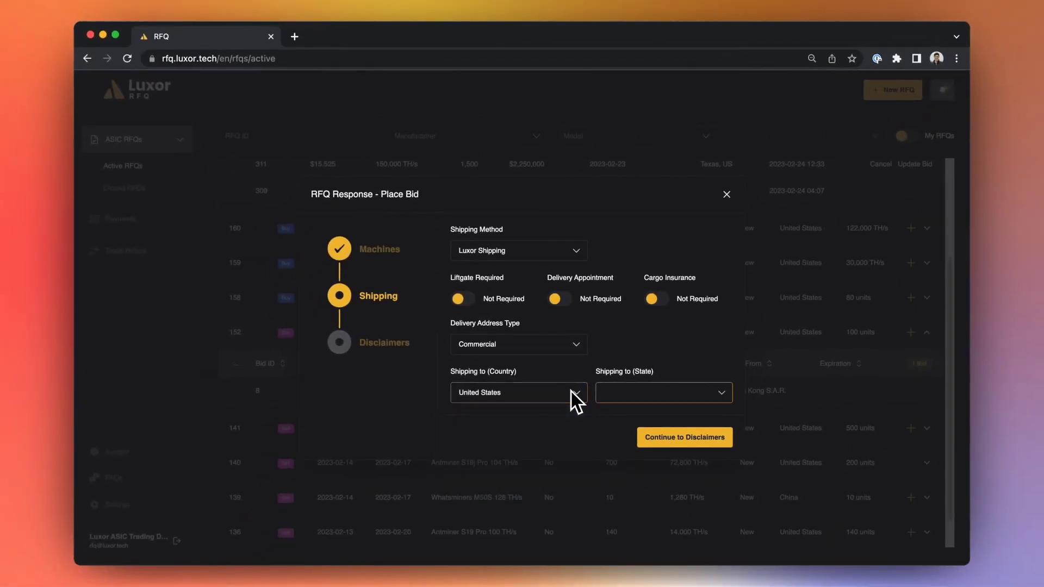
pyautogui.write('washin')
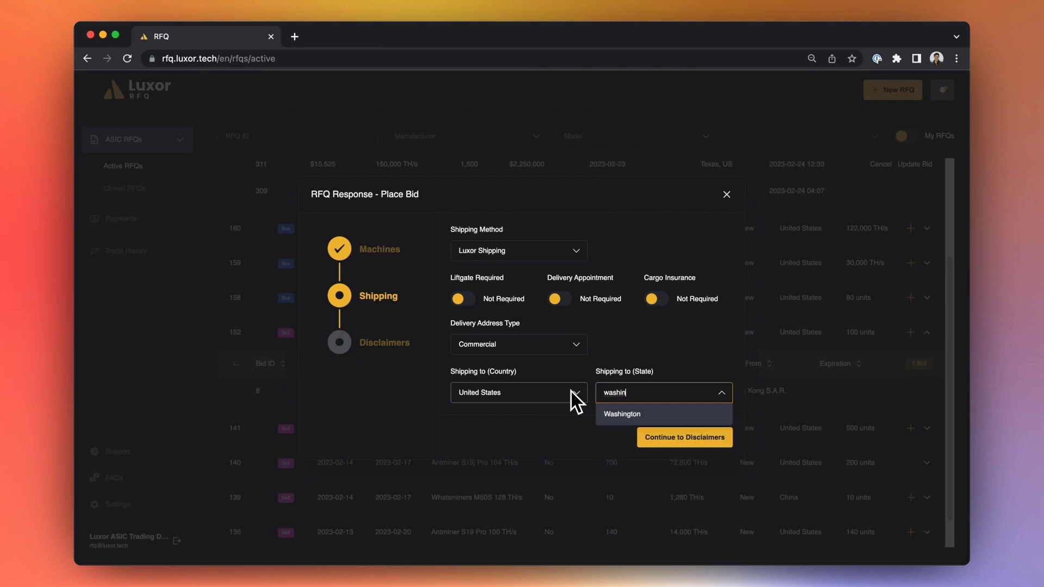
pyautogui.click(617, 413)
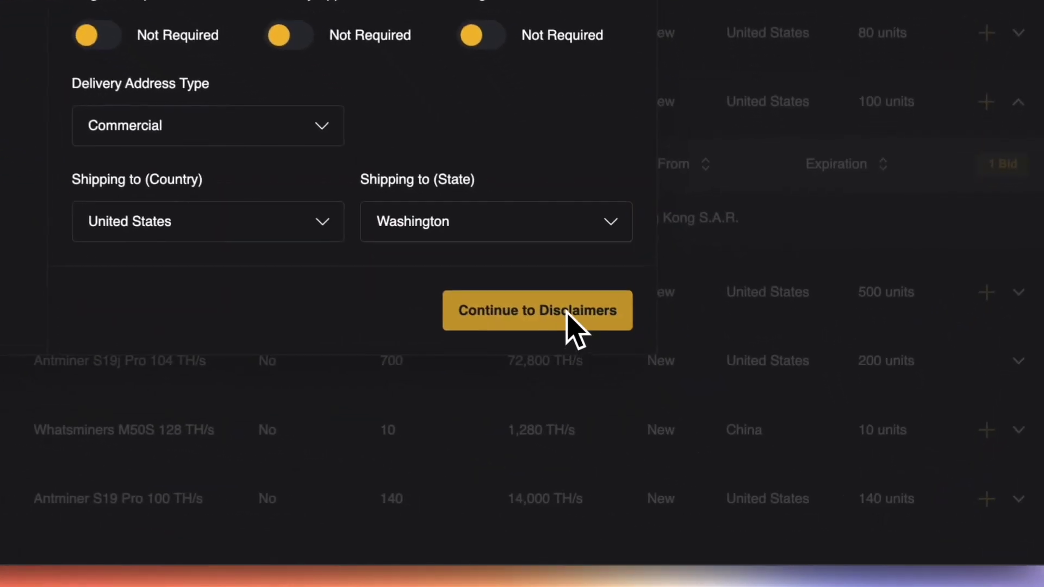
pyautogui.click(566, 313)
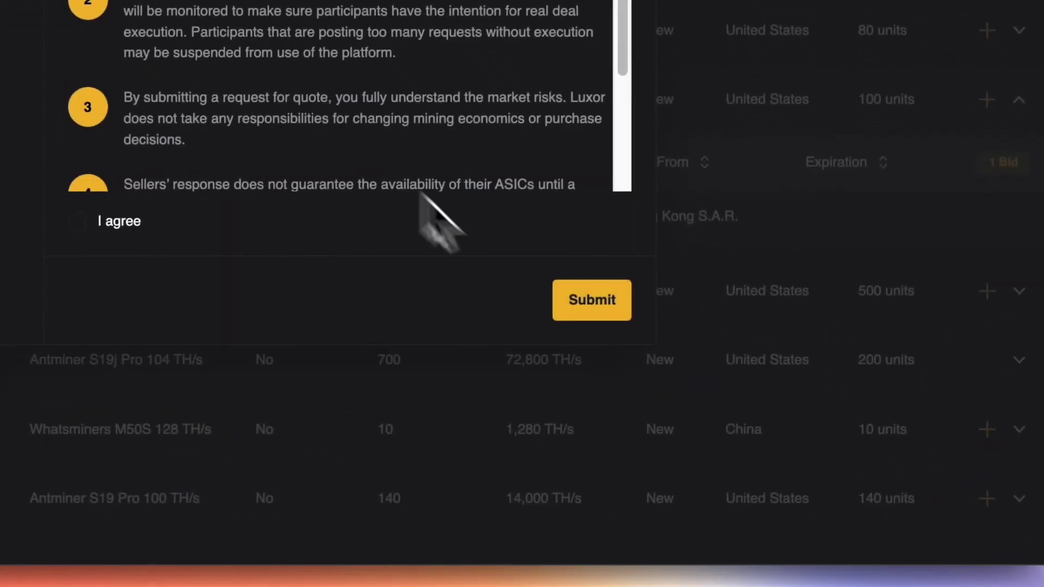
# - Review and agree to the bid's disclaimers, and close the bid form without submitting it
pyautogui.scroll(-3, 326, 128)
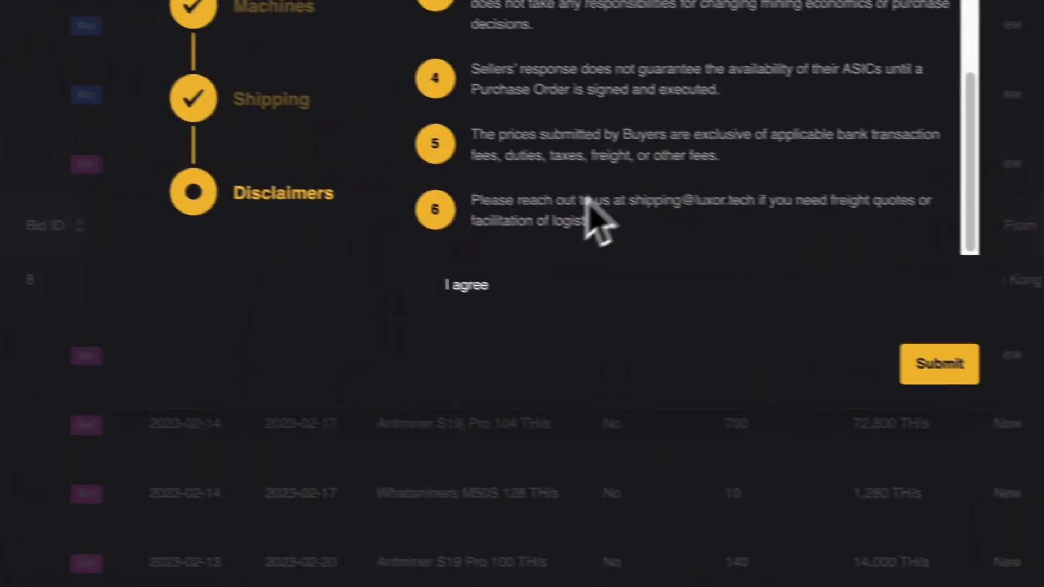
pyautogui.click(468, 287)
pyautogui.scroll(5, 916, 85)
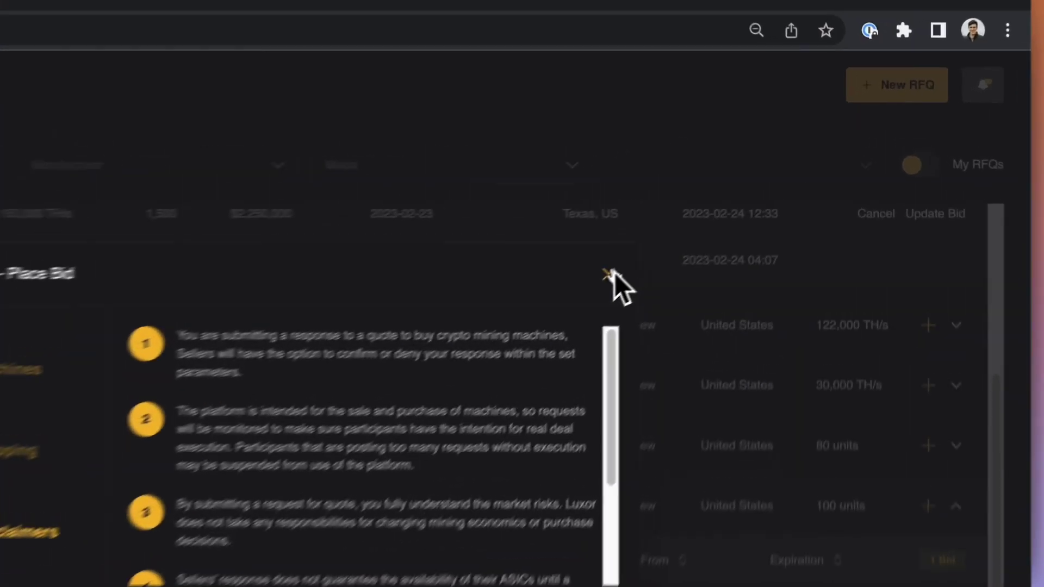
pyautogui.click(727, 199)
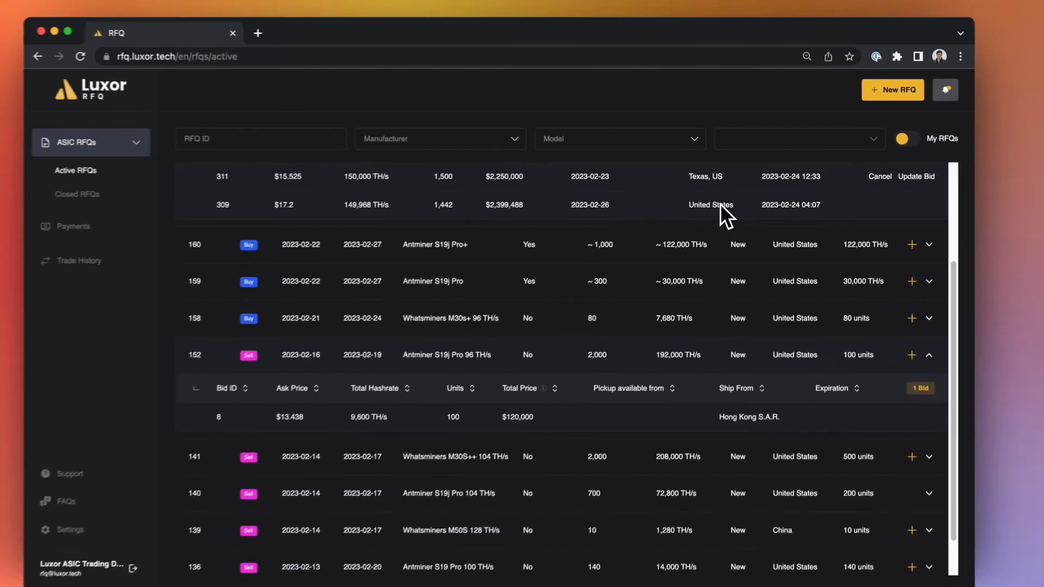
pyautogui.scroll(4, 719, 203)
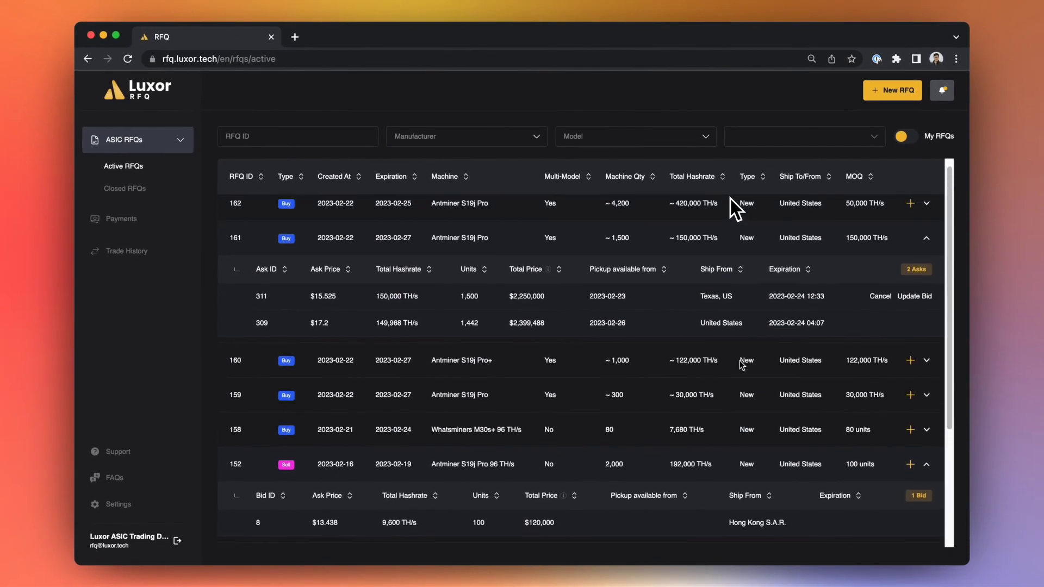